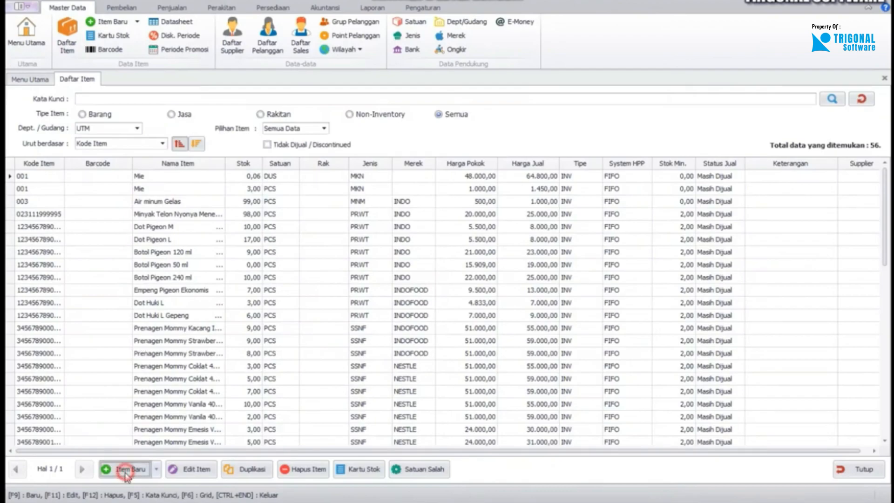
Create a new item of type Rakitan (ASM) with item code R001 and the name Paket Hemat Pigeon
left_click(123, 470)
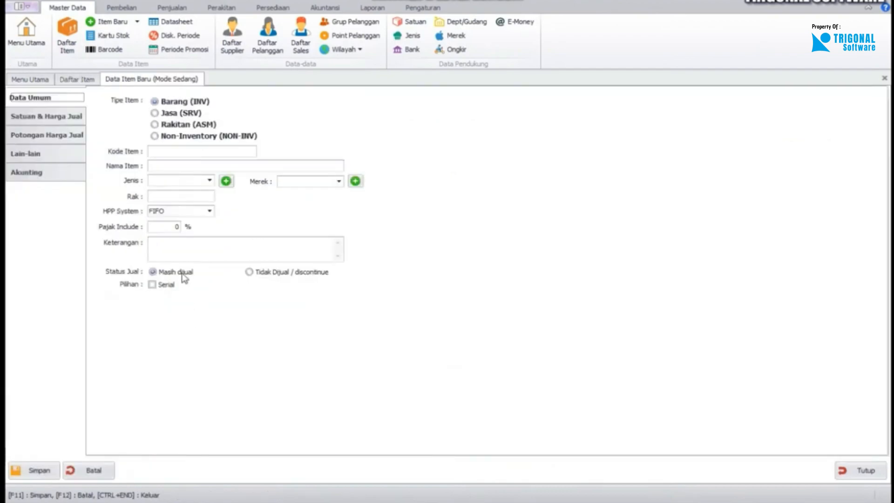
left_click(173, 125)
left_click(177, 151)
type("R001")
left_click(185, 166)
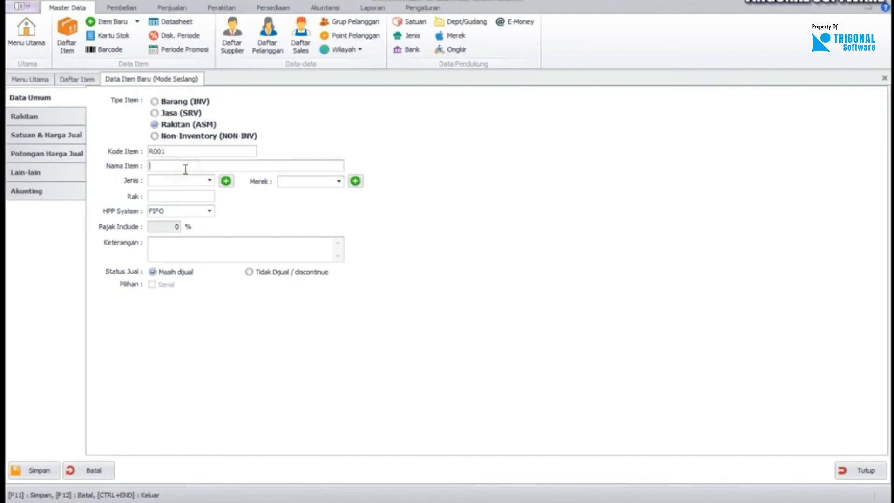
type("Paket Hemat Pigeon")
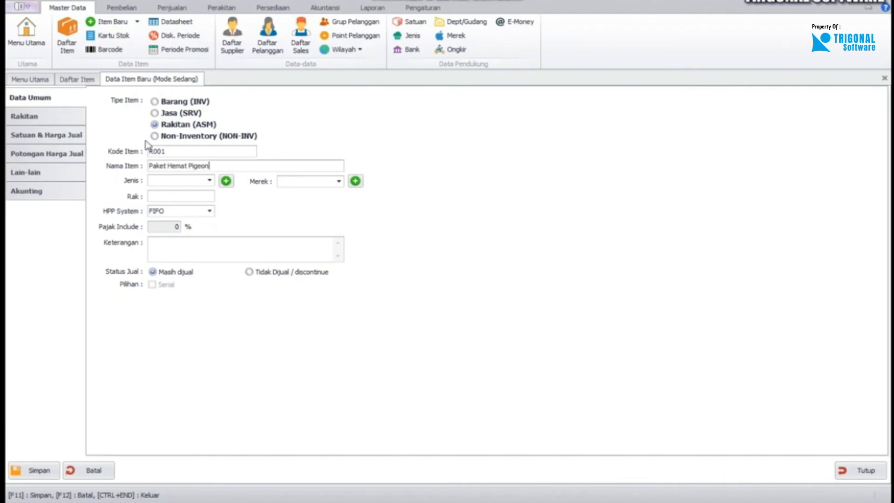
Check the category of the Pigeon products in the item list and set the new item's Jenis to PRWT, leaving Merek blank
left_click(85, 79)
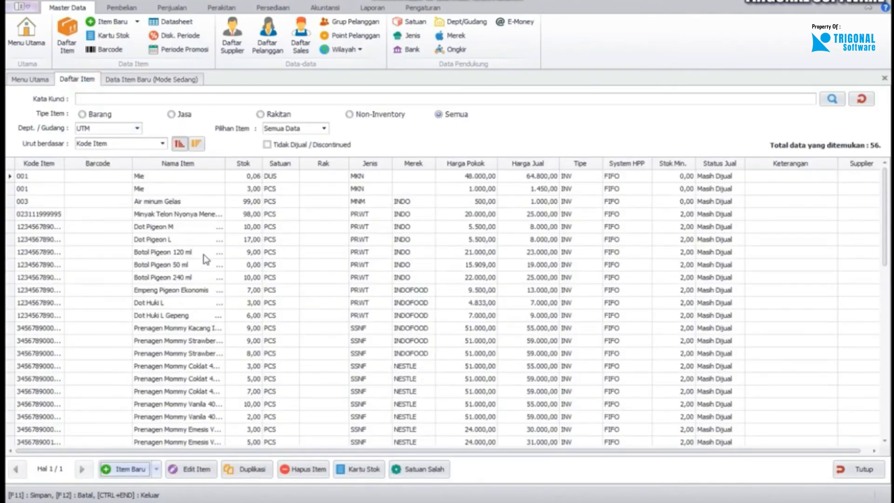
left_click(191, 228)
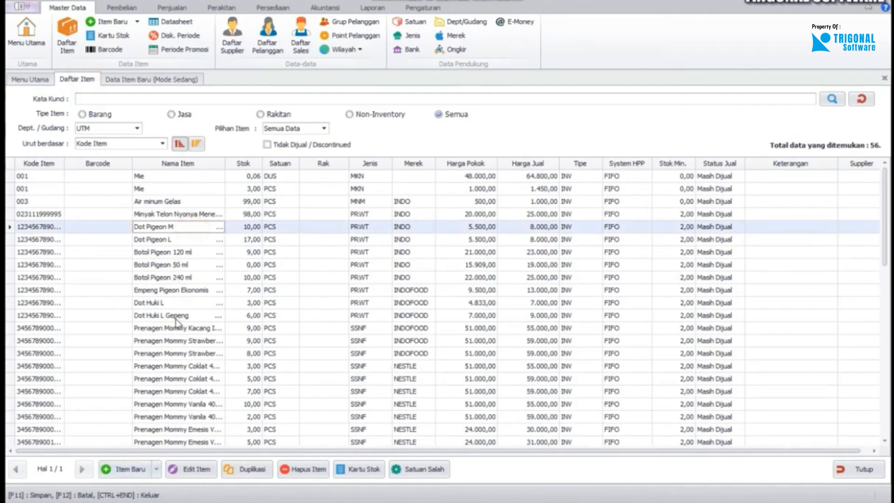
left_click(150, 79)
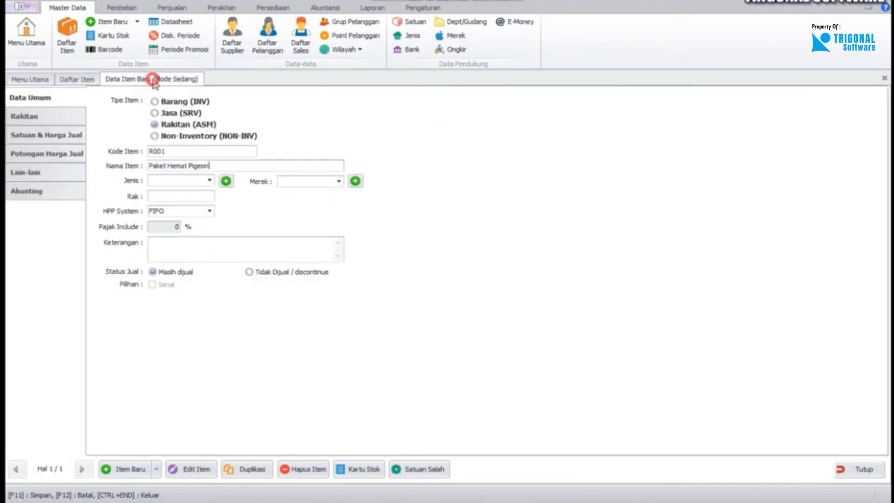
left_click(208, 180)
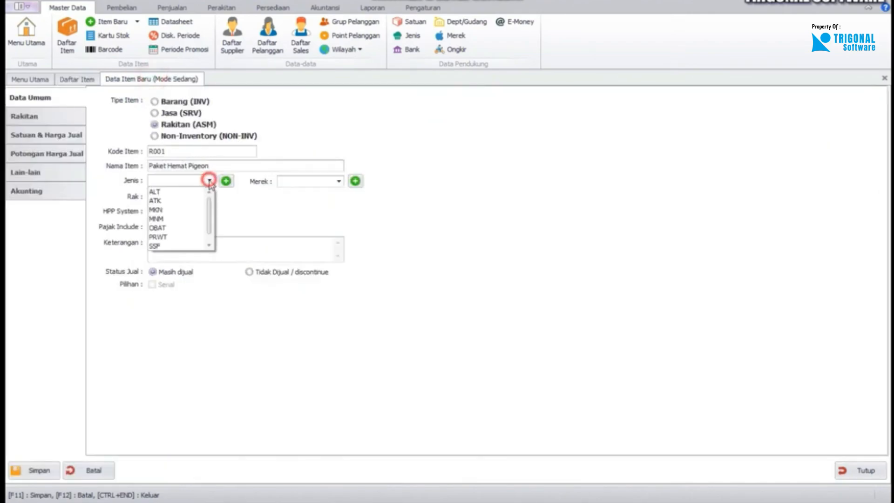
left_click(173, 237)
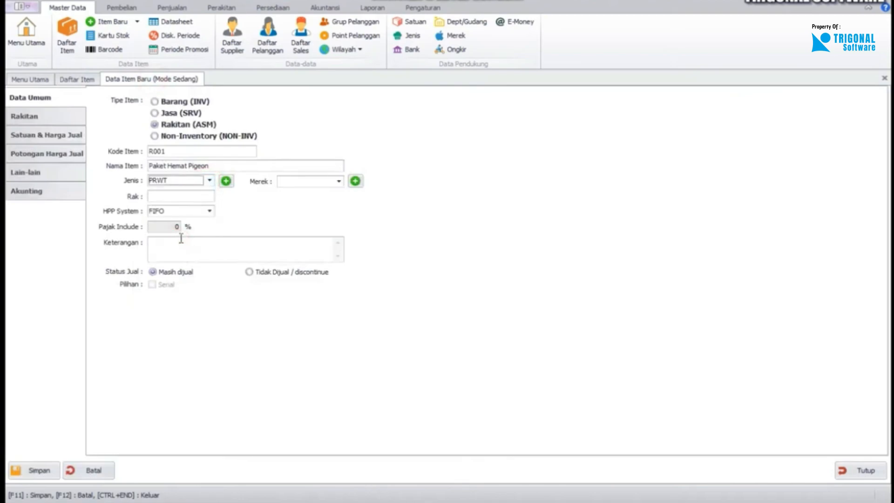
left_click(338, 181)
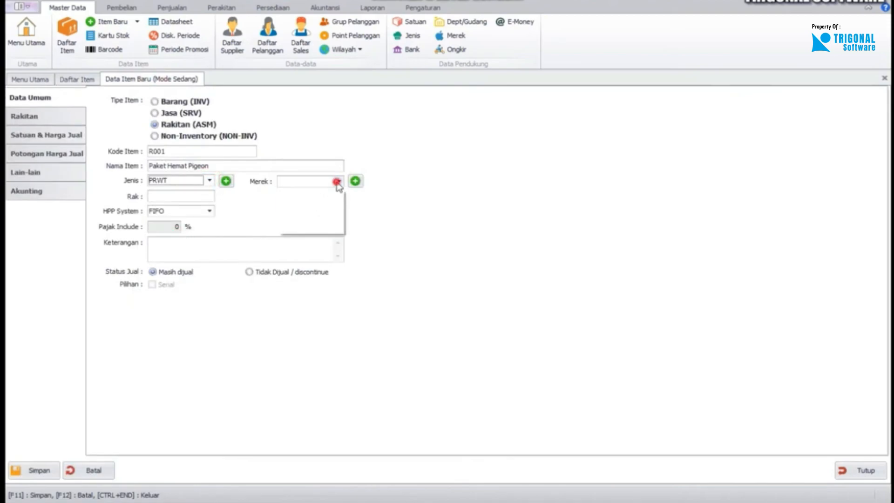
left_click(400, 224)
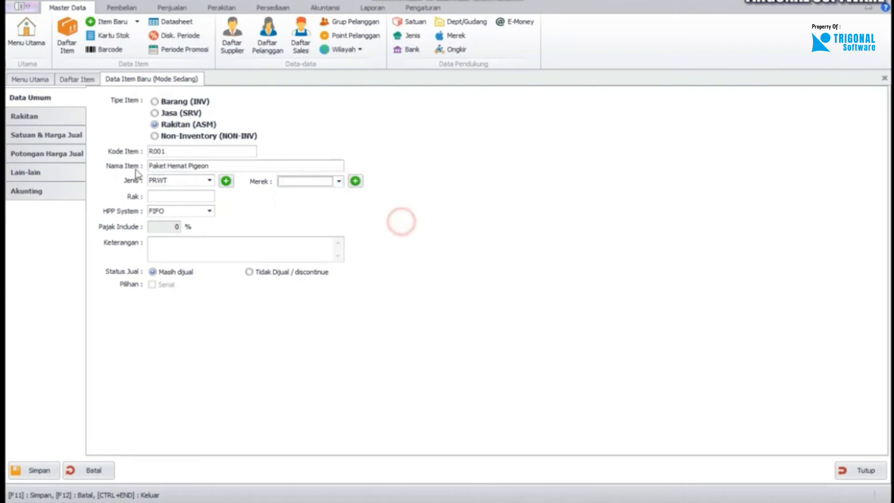
Find the Pigeon products and add Dot Pigeon M with quantity 1 as the first component of the assembly
left_click(26, 118)
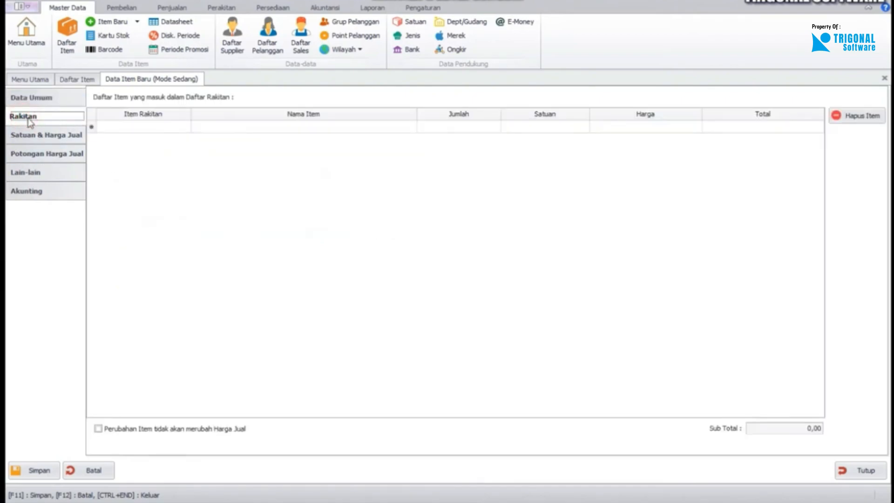
left_click(132, 128)
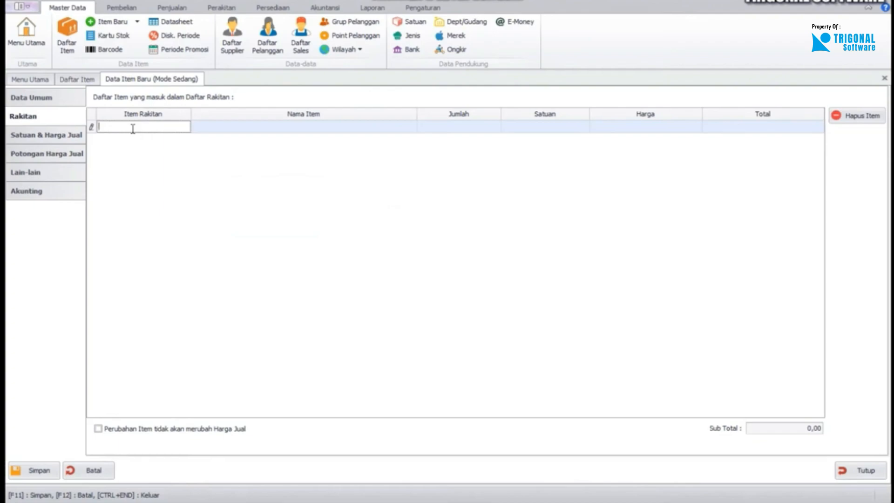
type("pigeon")
key("Return")
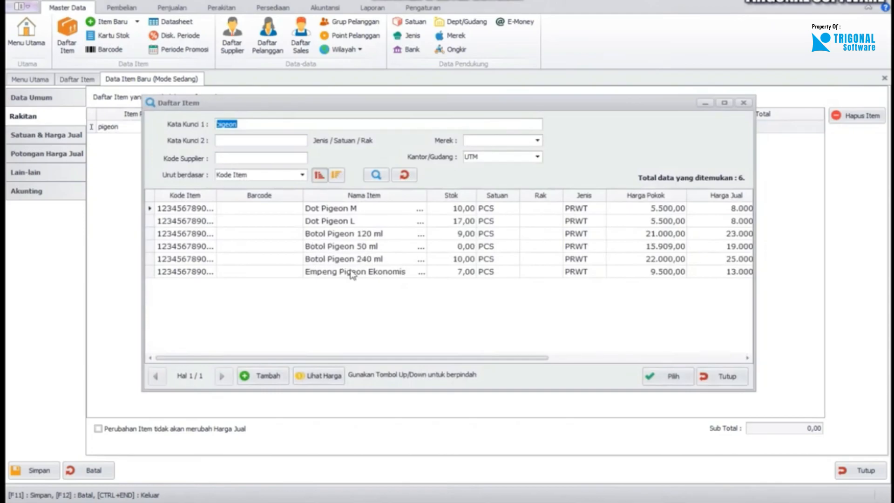
double_click(318, 207)
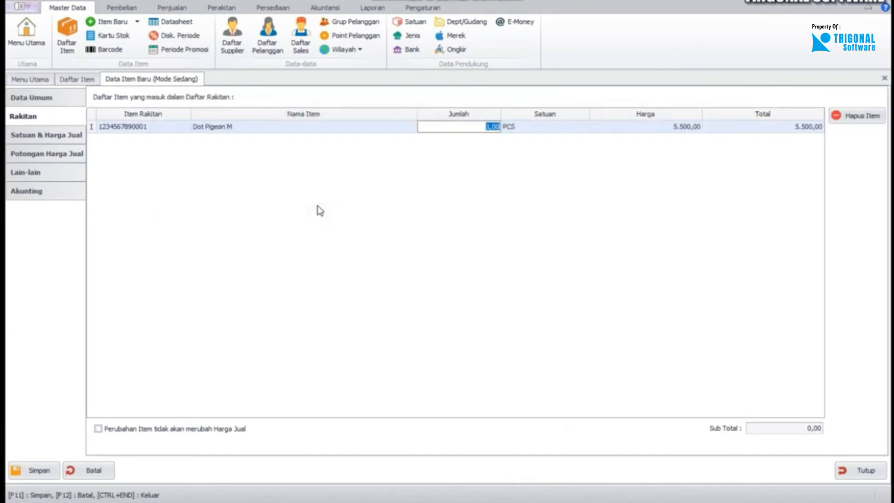
key("Return")
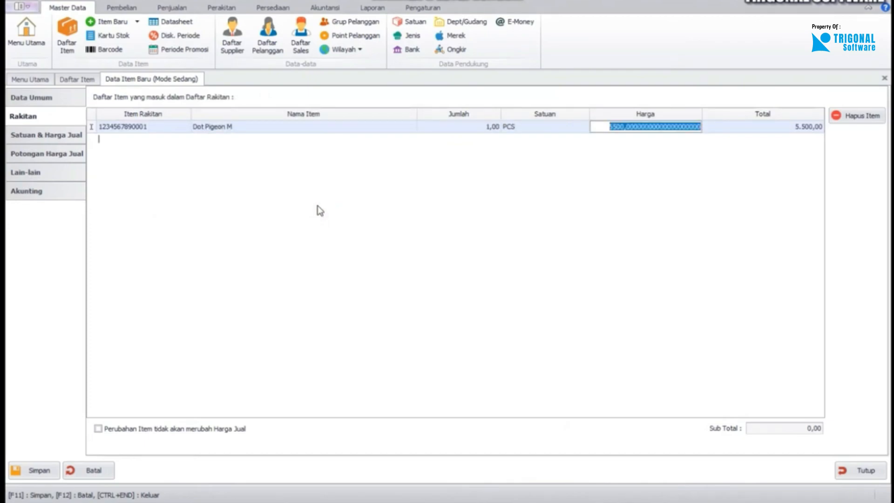
key("Return")
Add Dot Pigeon L with quantity 2 as the second component of the assembly
type("pigeon")
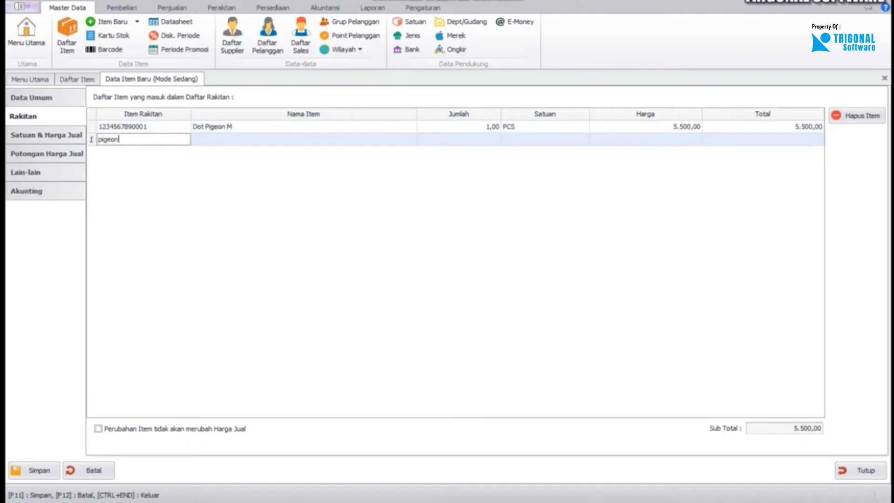
key("Return")
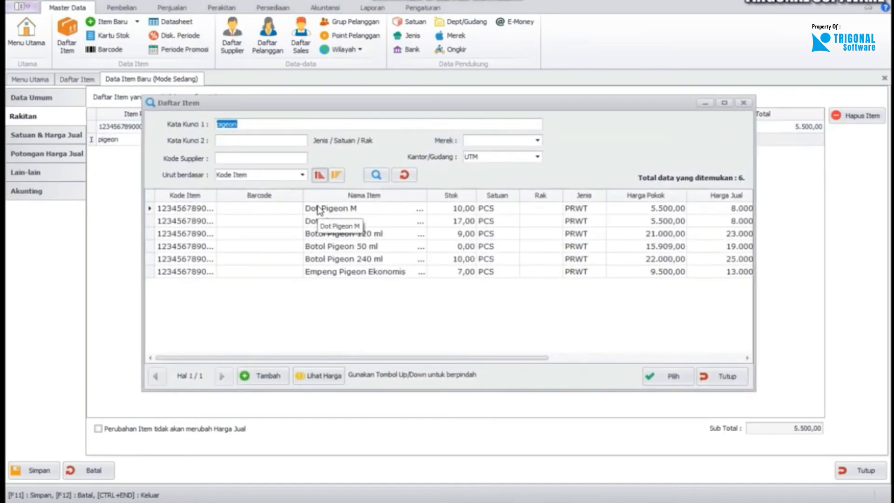
double_click(351, 222)
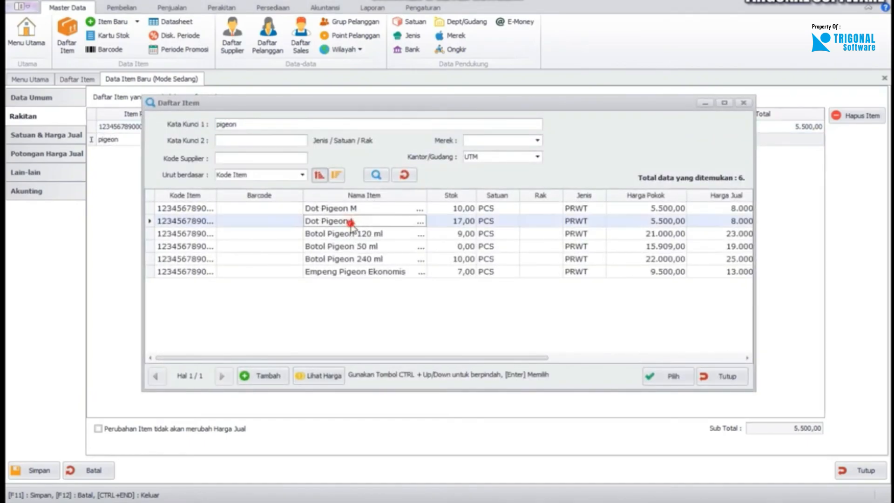
type("2")
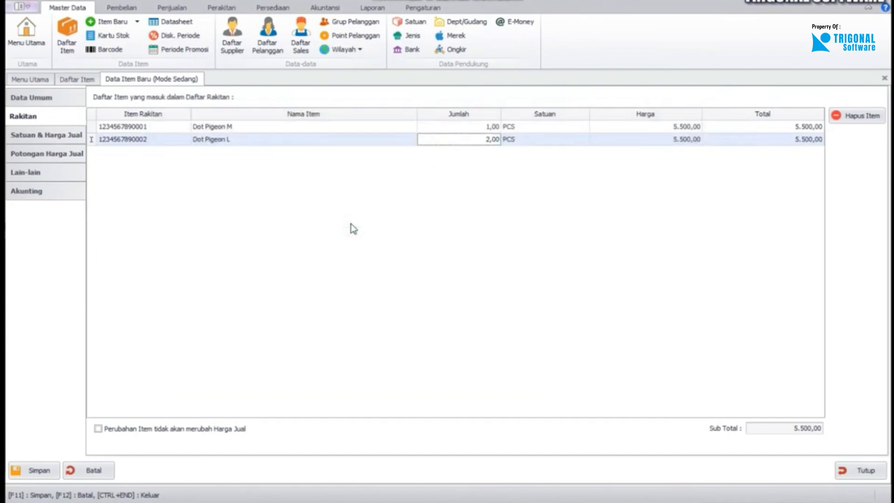
key("Return")
key("Return")
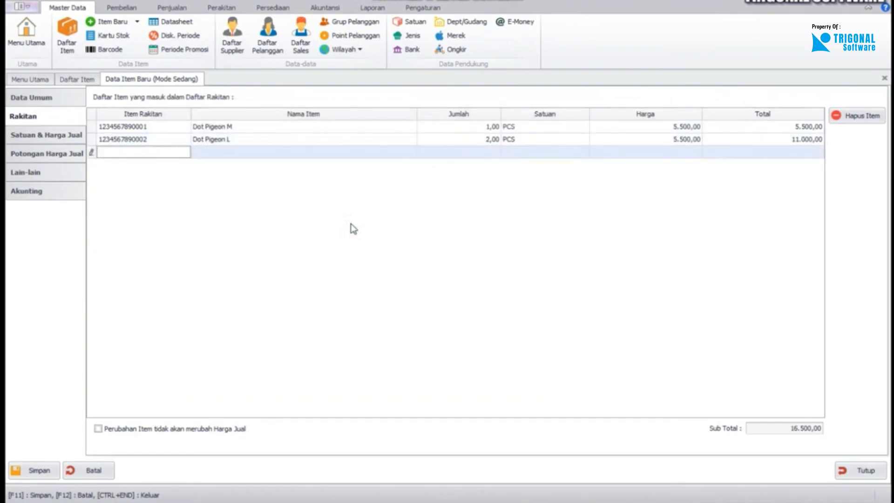
Add Botol Pigeon 120 ml and Empeng Pigeon Ekonomis to the component list, each with quantity 1
type("pigeon")
key("Return")
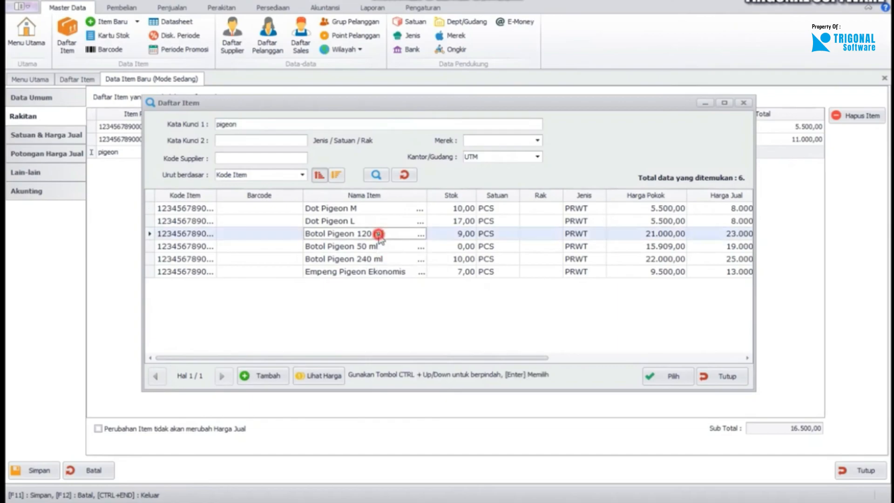
double_click(380, 233)
key("Return")
key("Return")
key("Return")
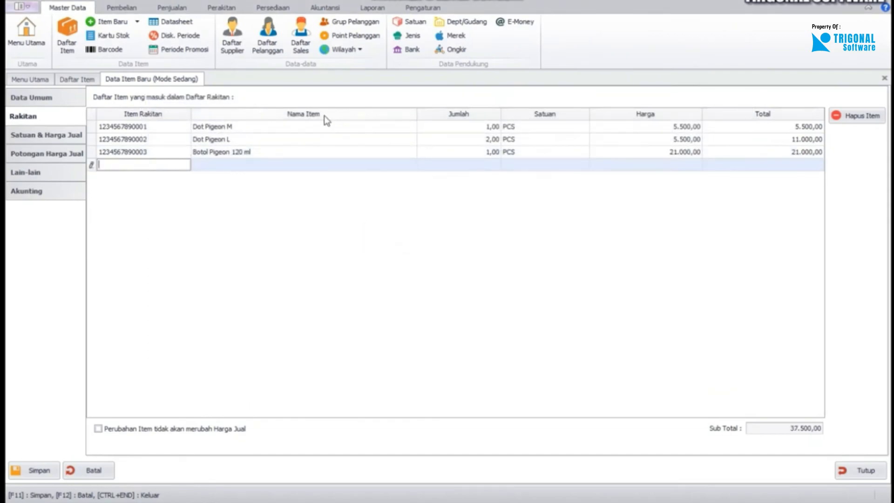
type("pi")
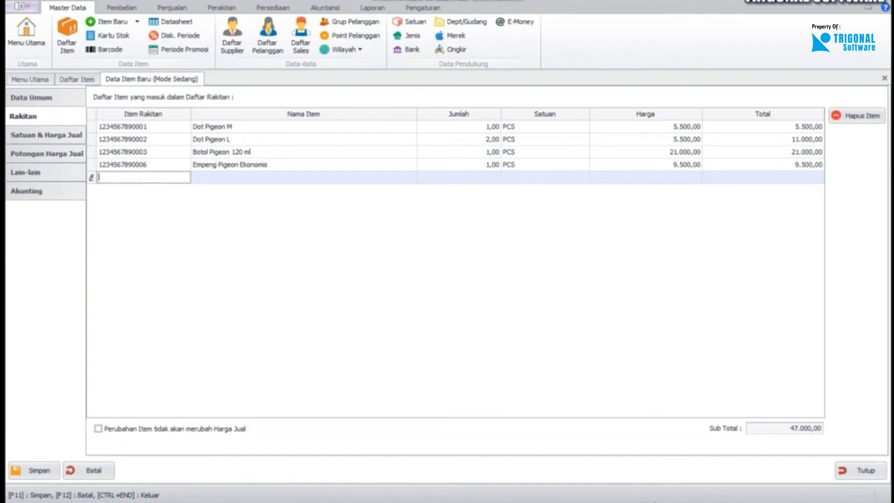
left_click(694, 500)
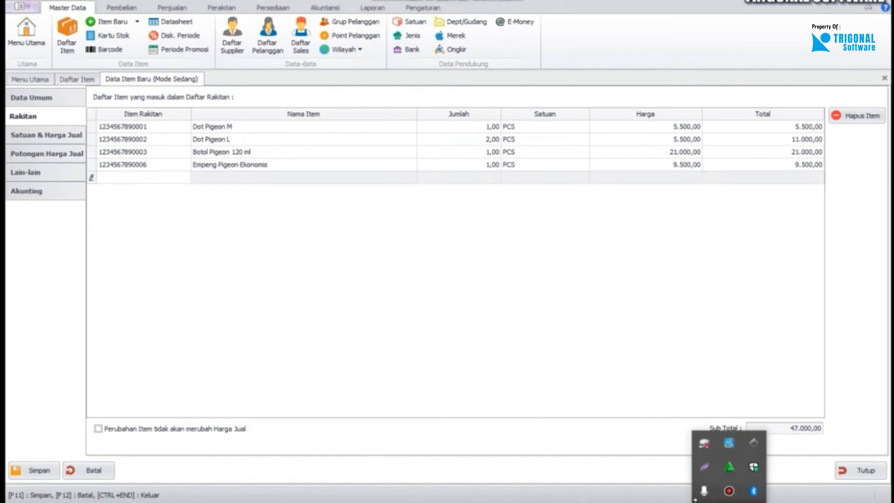
Set the item's base unit to PCS and its selling price to 55.000, and save the item
left_click(39, 136)
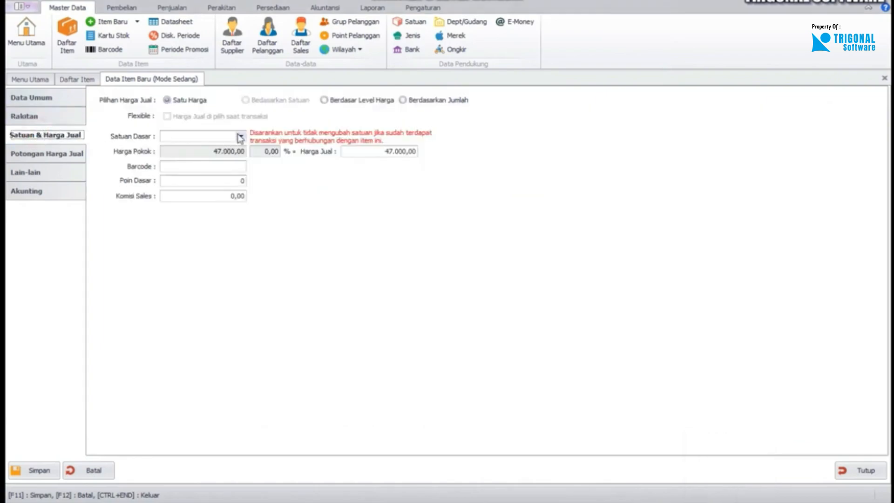
left_click(239, 136)
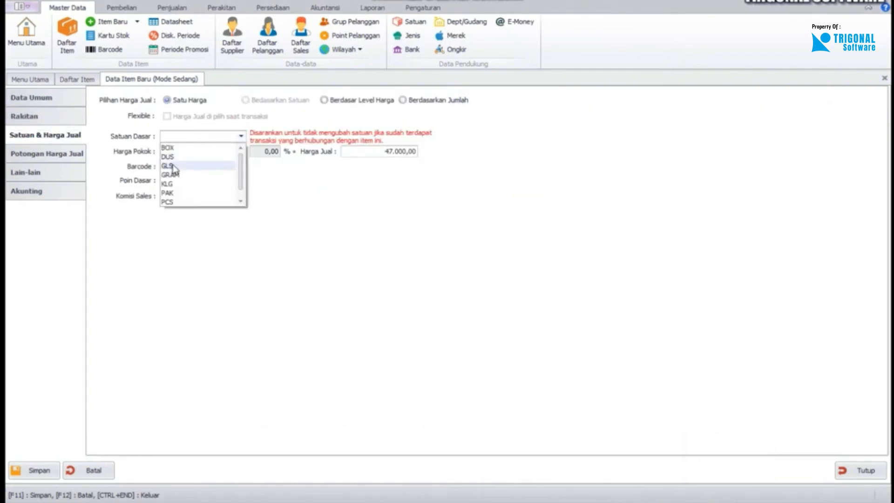
left_click(175, 201)
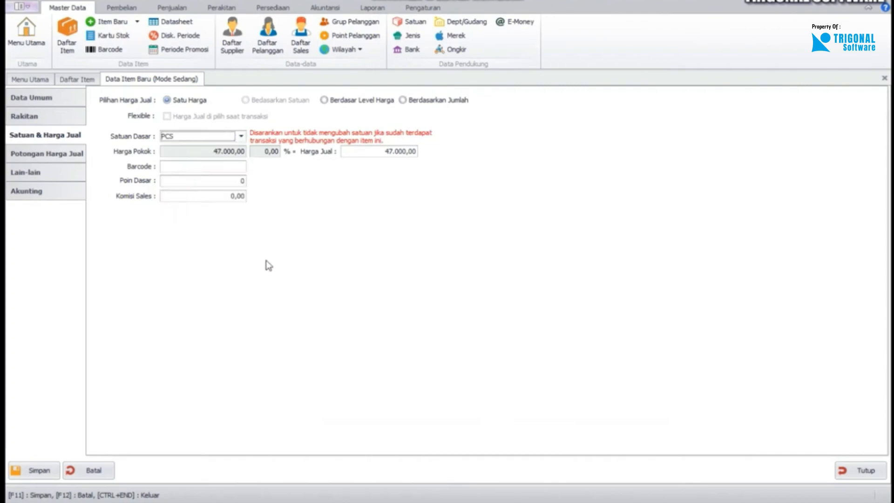
left_click(373, 148)
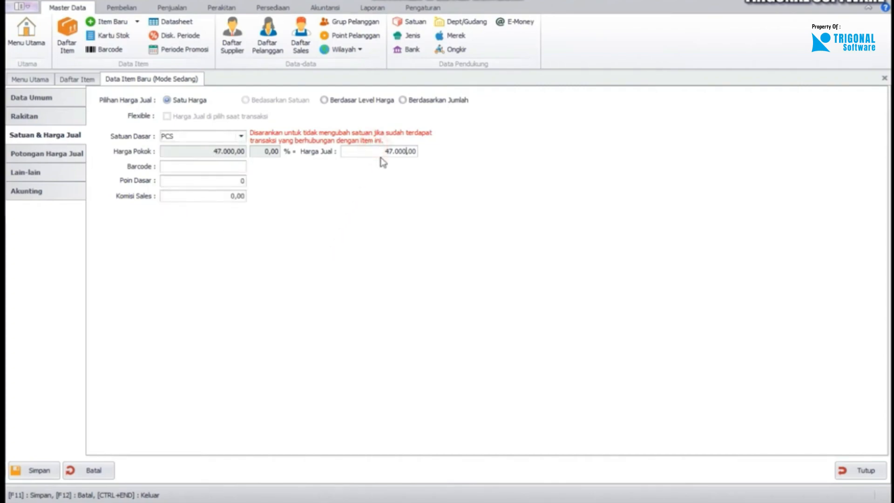
left_click_drag(381, 149, 460, 161)
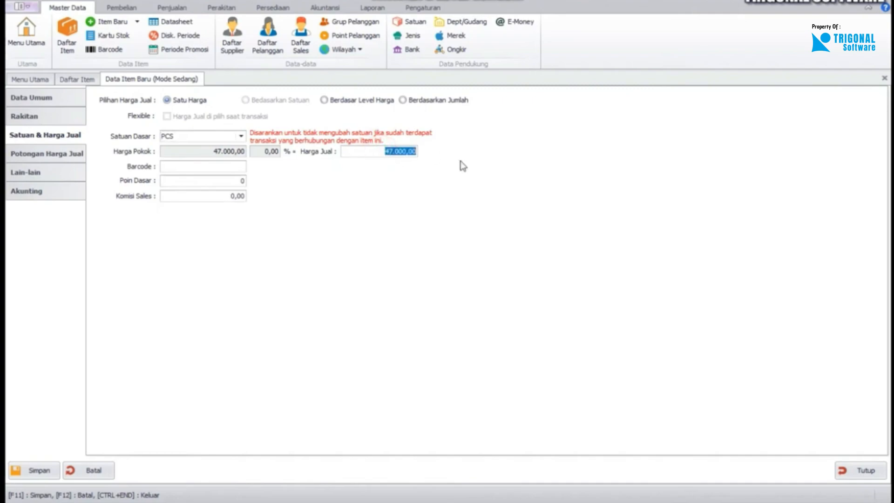
type("55.000")
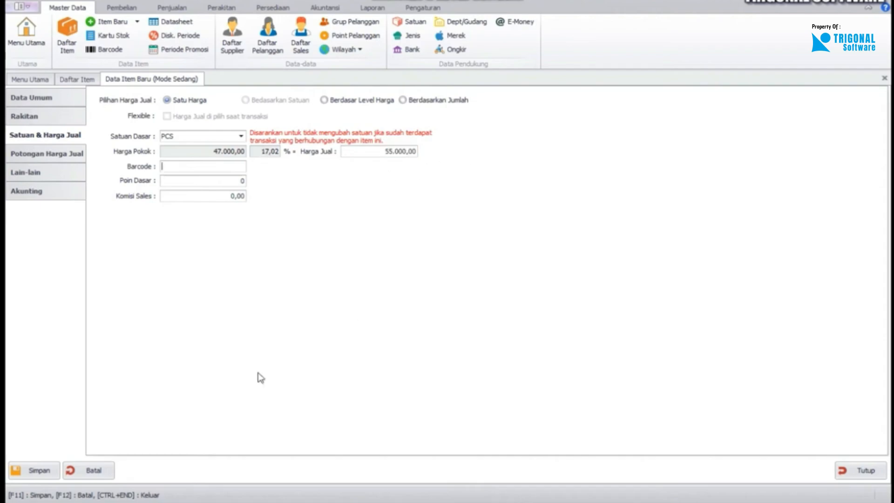
key("F11")
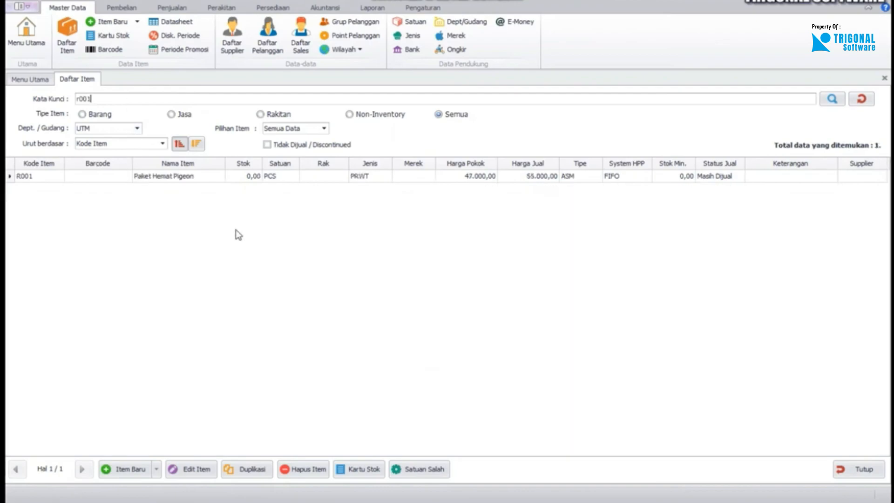
Check the stock of item R001, close the item list and open the assembly order list (Pesanan Perakitan)
left_click(241, 177)
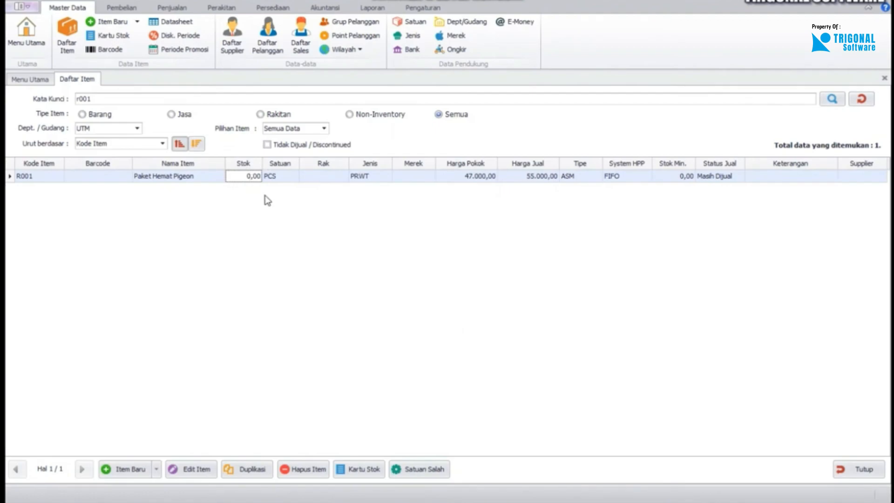
left_click(860, 467)
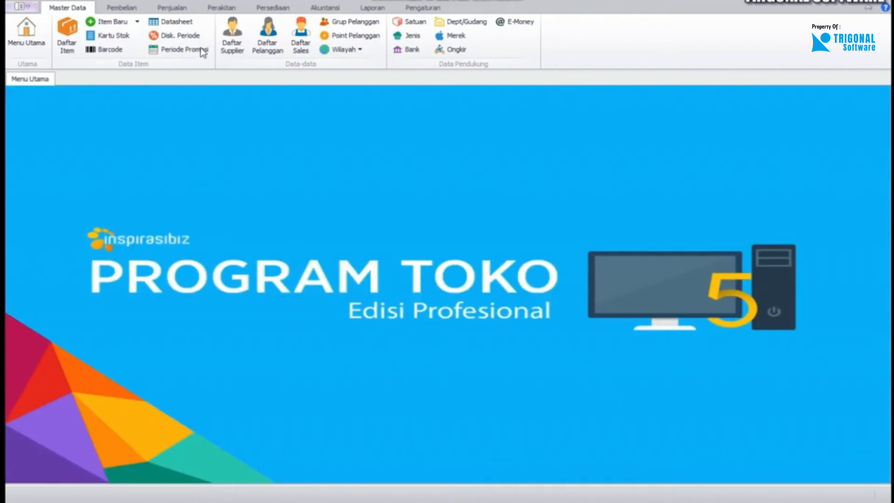
left_click(220, 7)
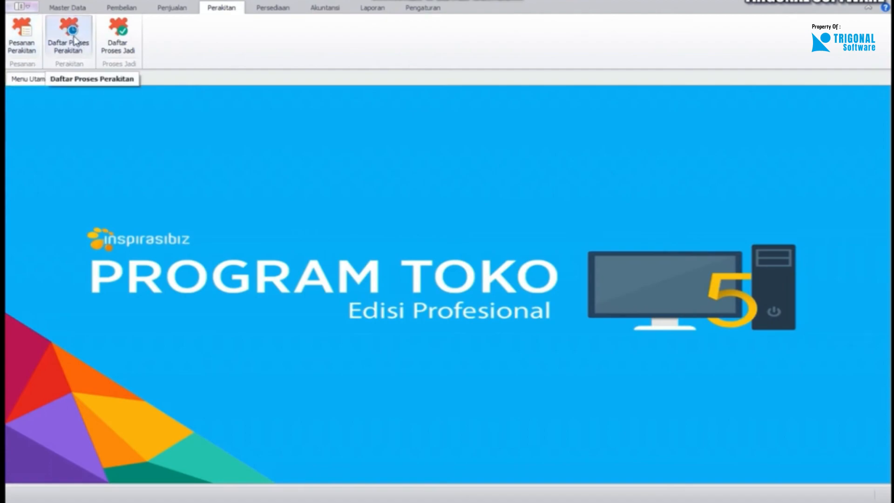
left_click(21, 42)
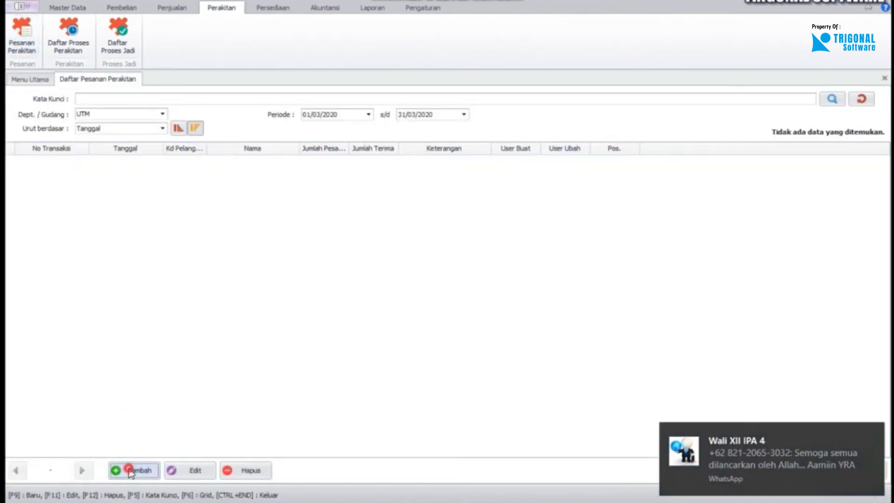
Create an assembly order for customer UMUM with 5 PCS of item R001, Paket Hemat Pigeon, and save it
left_click(132, 470)
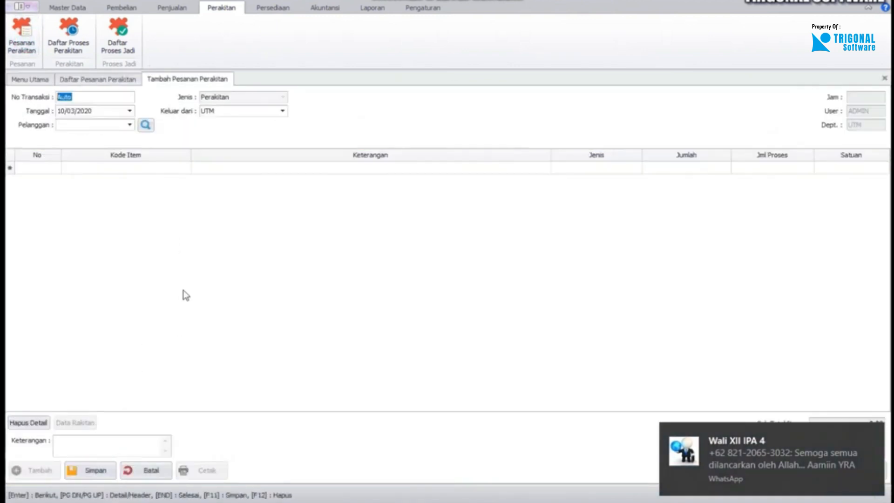
left_click(131, 130)
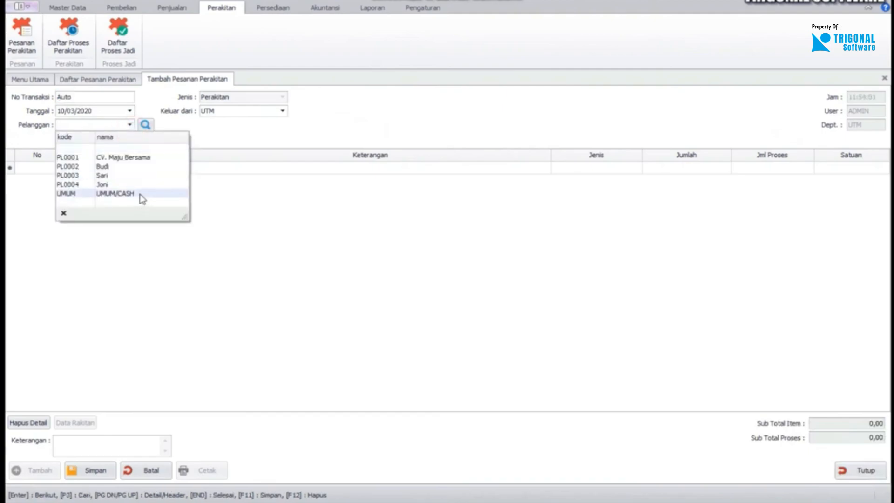
left_click(140, 194)
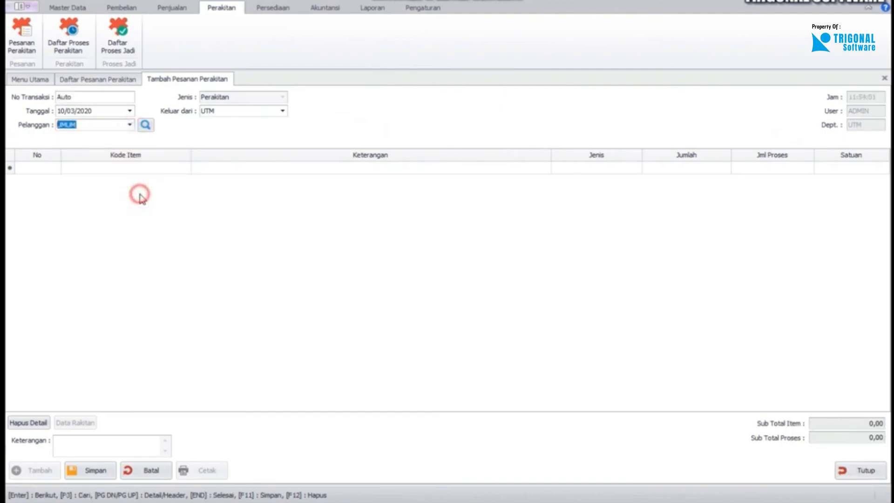
left_click(125, 168)
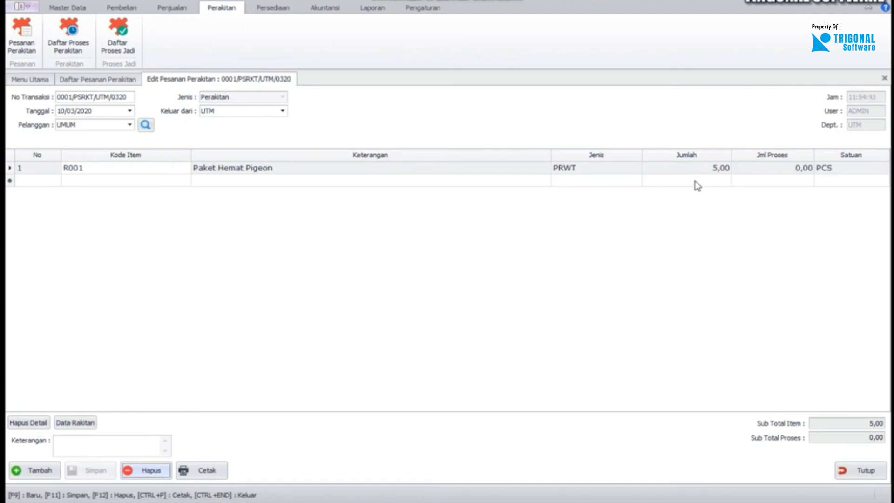
Preview the saved order in the Pesanan Perakitan & Rincian print layout, and close the preview and the print options
left_click(211, 471)
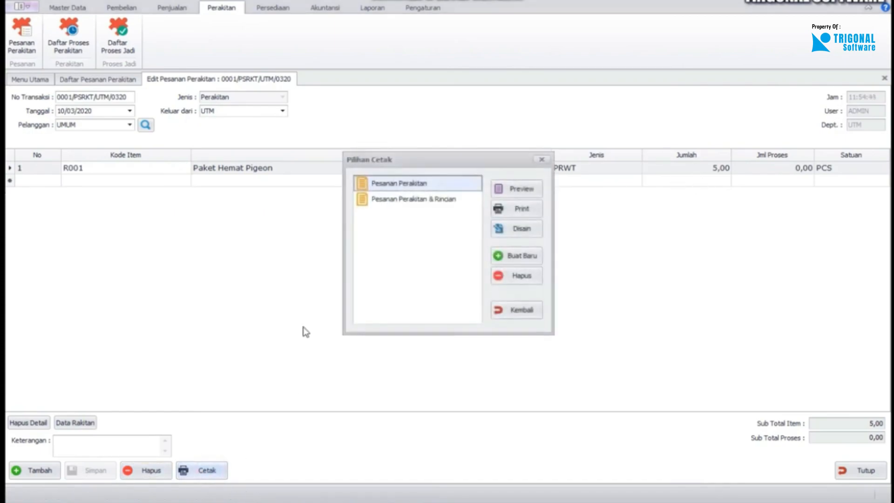
left_click(436, 201)
left_click(516, 189)
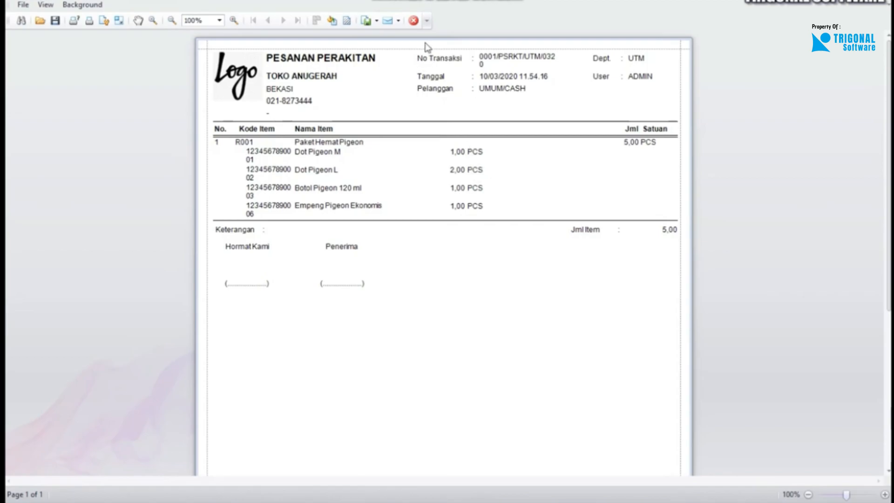
left_click(412, 20)
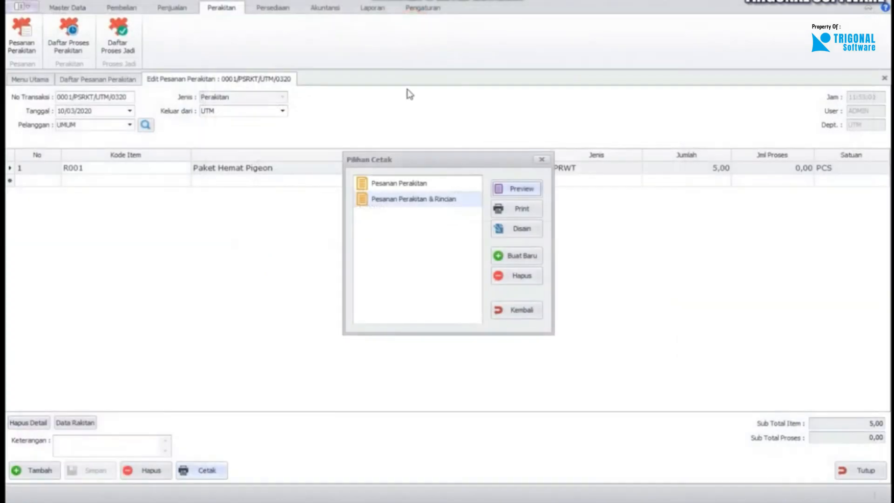
left_click(541, 158)
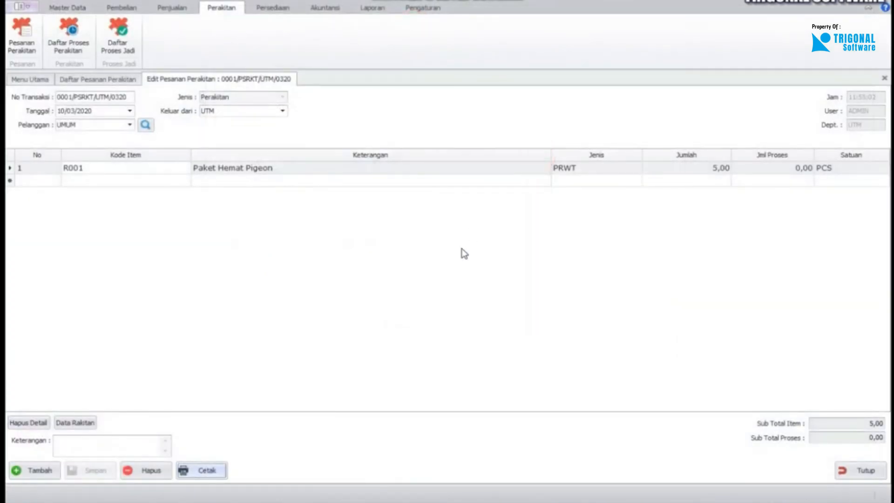
Start a new assembly process (Proses Perakitan) for customer UMUM and load the saved Paket Hemat Pigeon assembly order into it
left_click(70, 47)
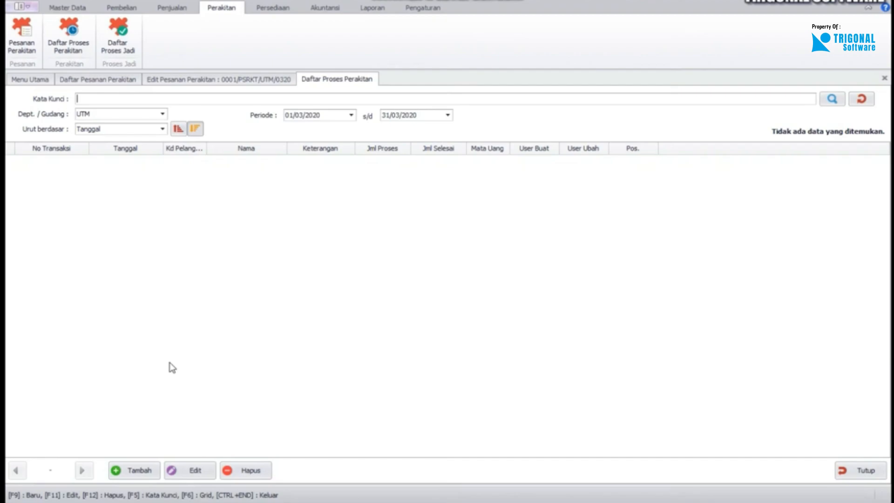
left_click(138, 470)
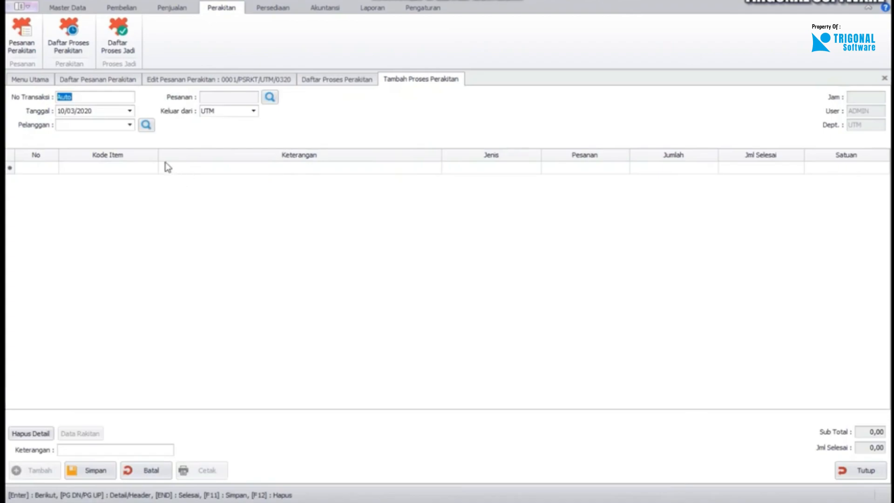
left_click(130, 124)
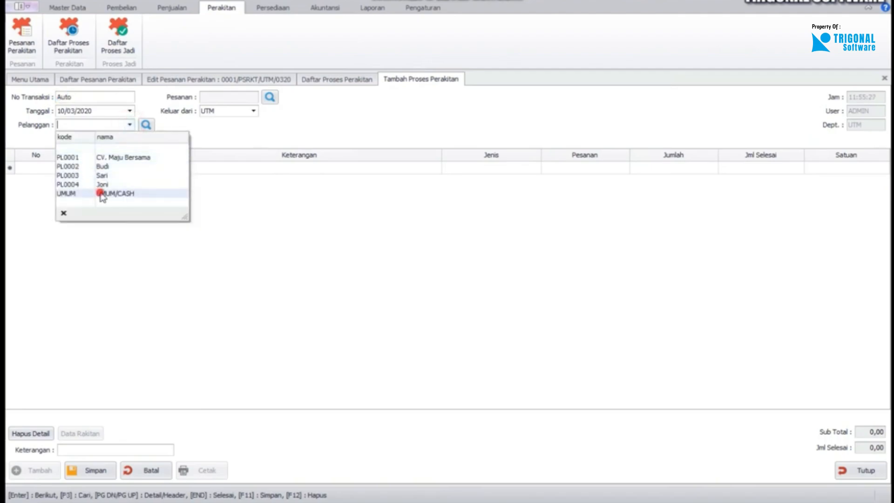
left_click(100, 194)
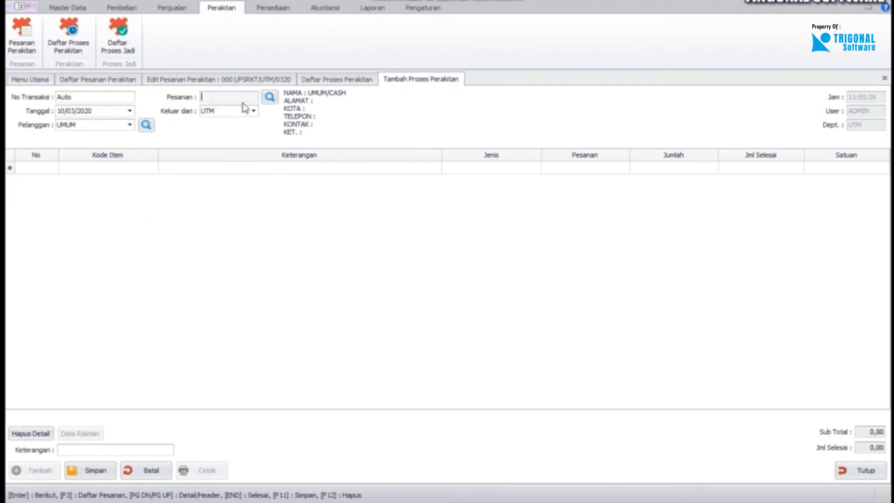
left_click(269, 96)
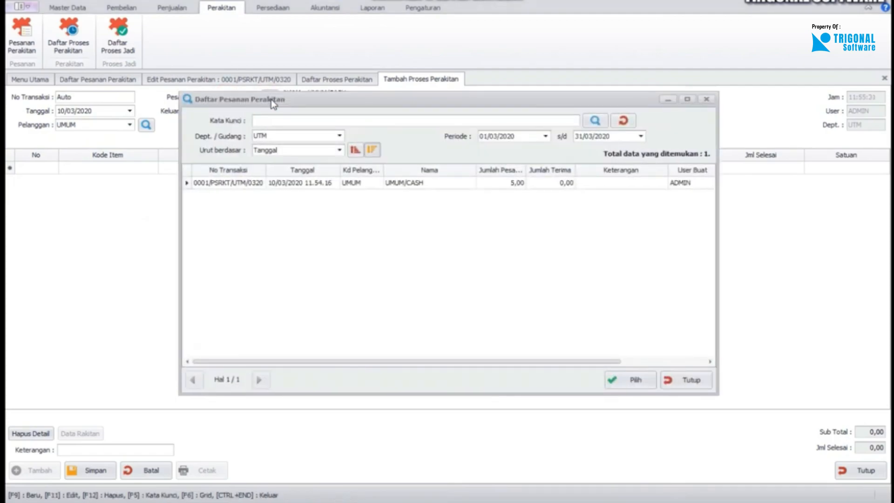
double_click(310, 184)
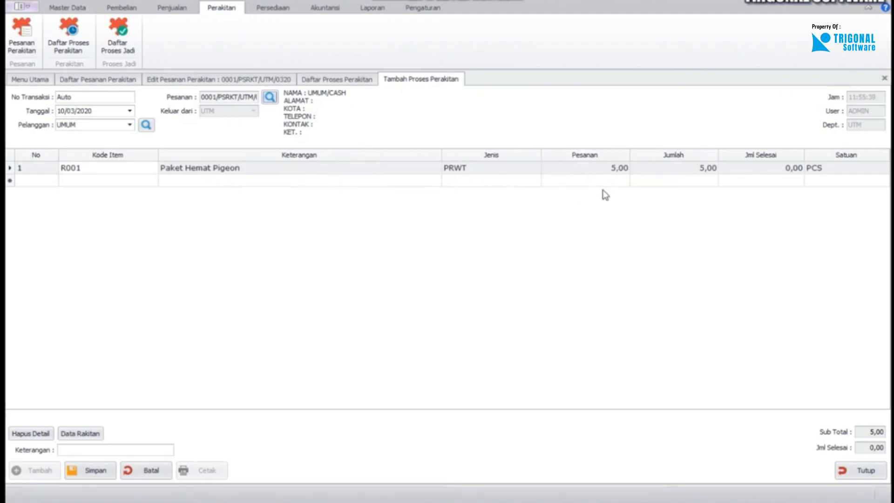
Try a process quantity of 3 for Paket Hemat Pigeon, set it back to 5, and save the assembly process
left_click(698, 171)
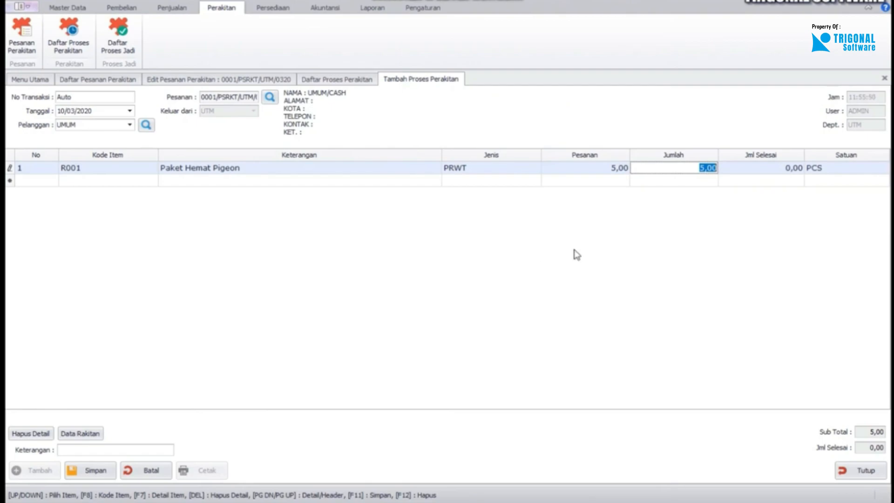
type("3")
double_click(693, 167)
type("5")
left_click(98, 472)
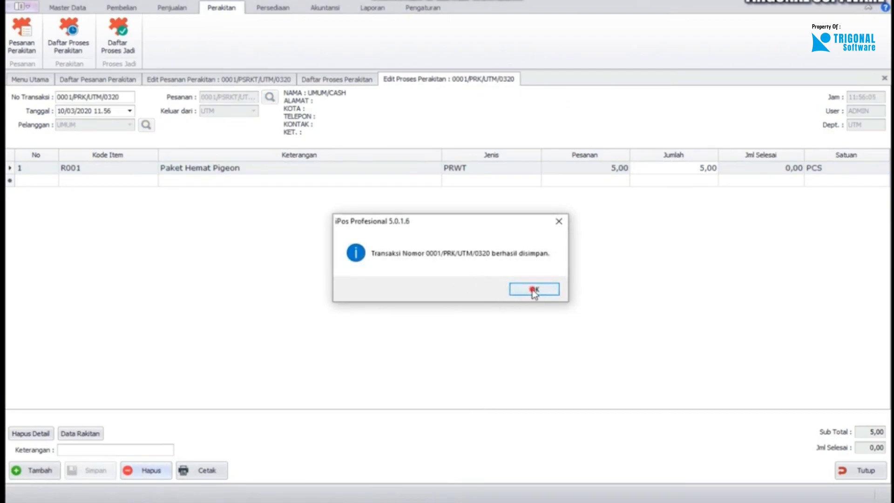
left_click(534, 292)
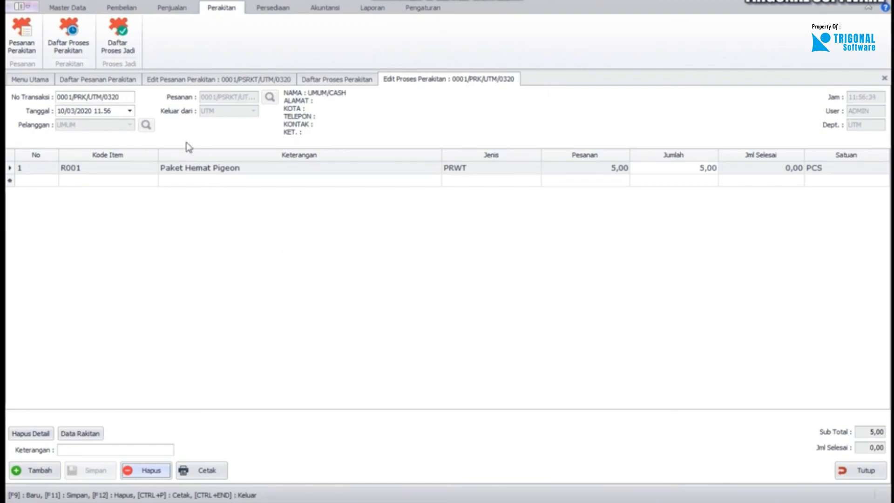
Start a new finished-assembly transaction (Proses Jadi Perakitan) and open its customer choices
left_click(117, 40)
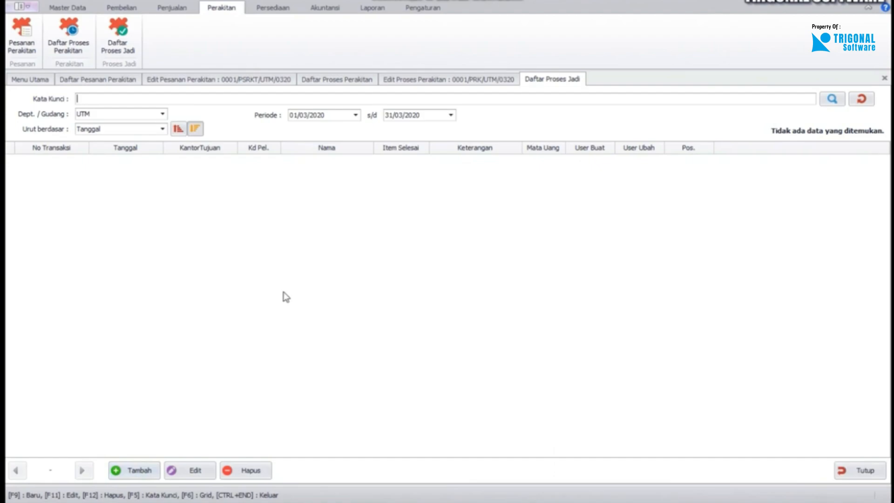
left_click(138, 470)
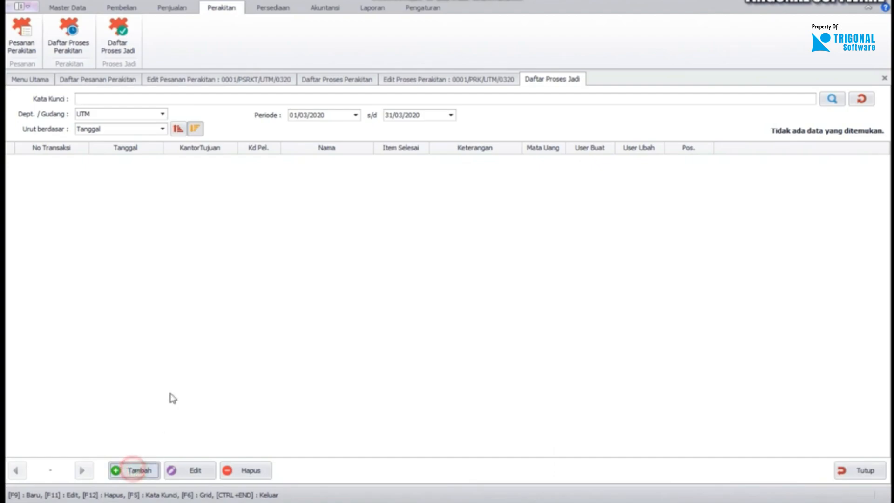
left_click(130, 125)
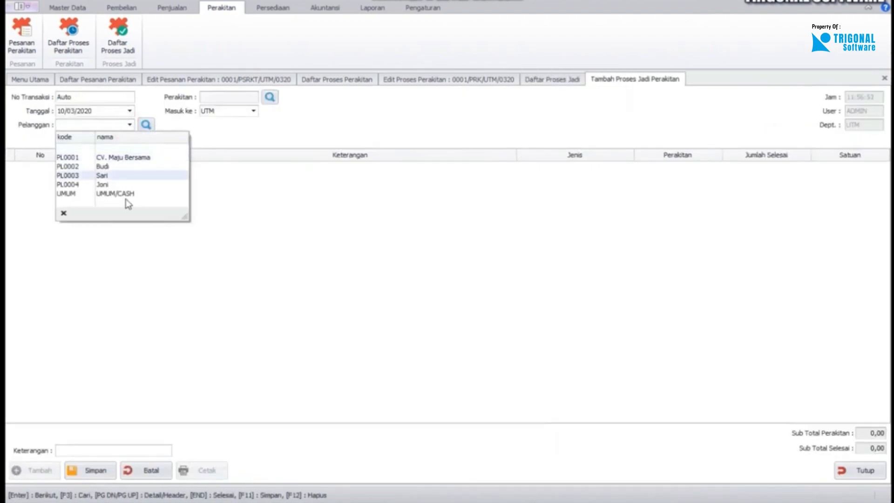